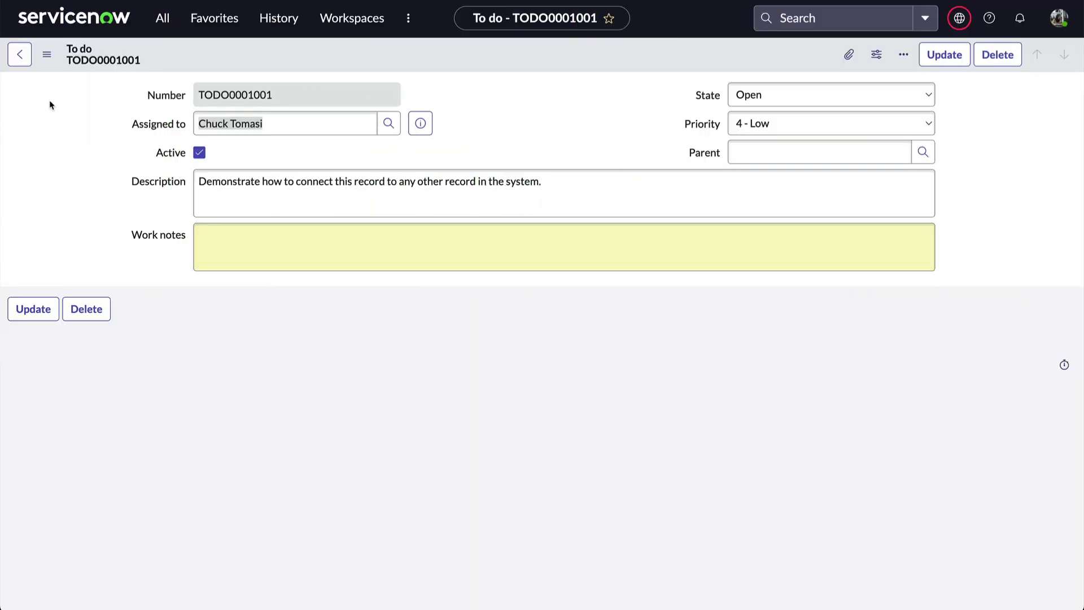
- In Form Layout, create a new Document ID field named 'Document' and add it to the form
click(48, 55)
mouse_move(79, 134)
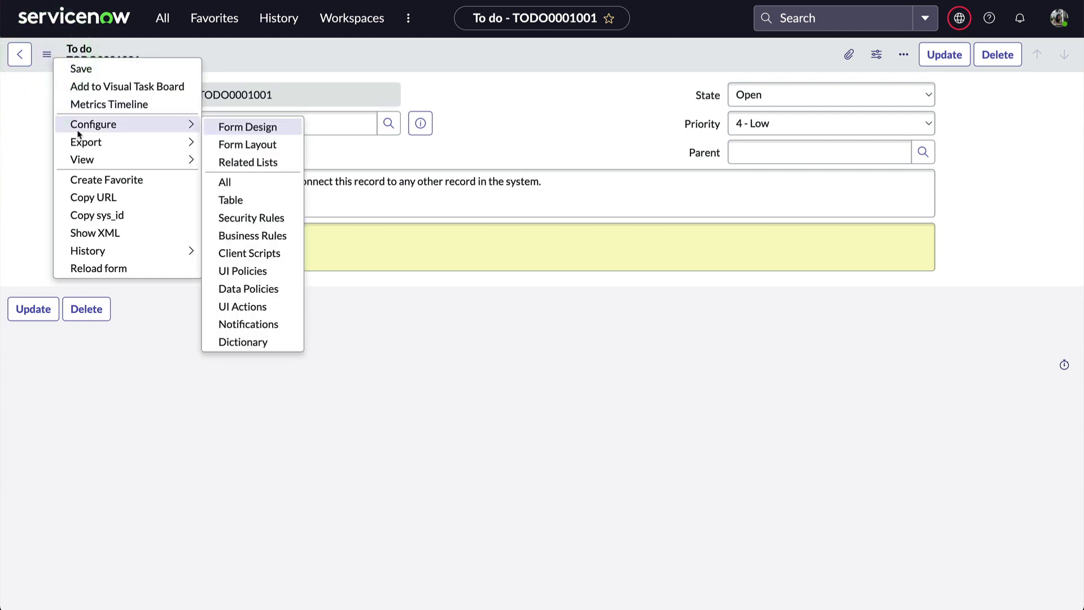
click(243, 145)
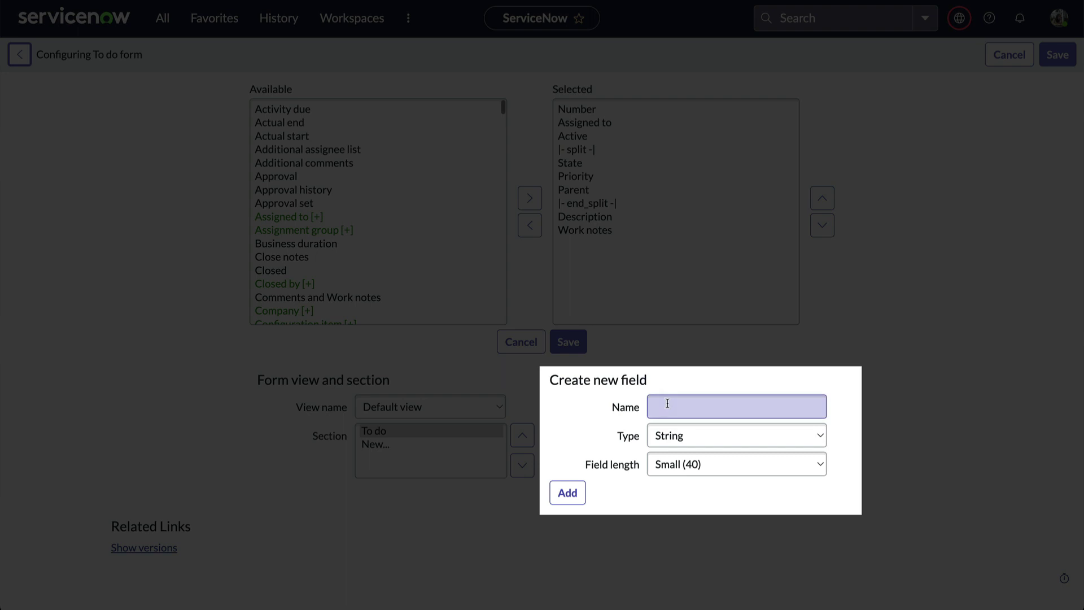
click(670, 405)
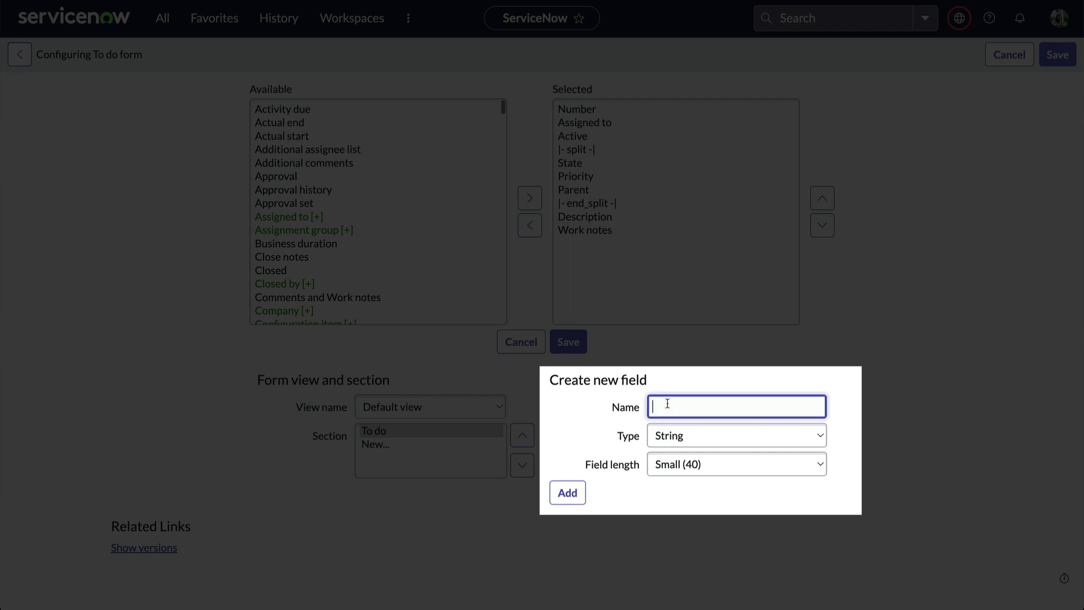
text(Document)
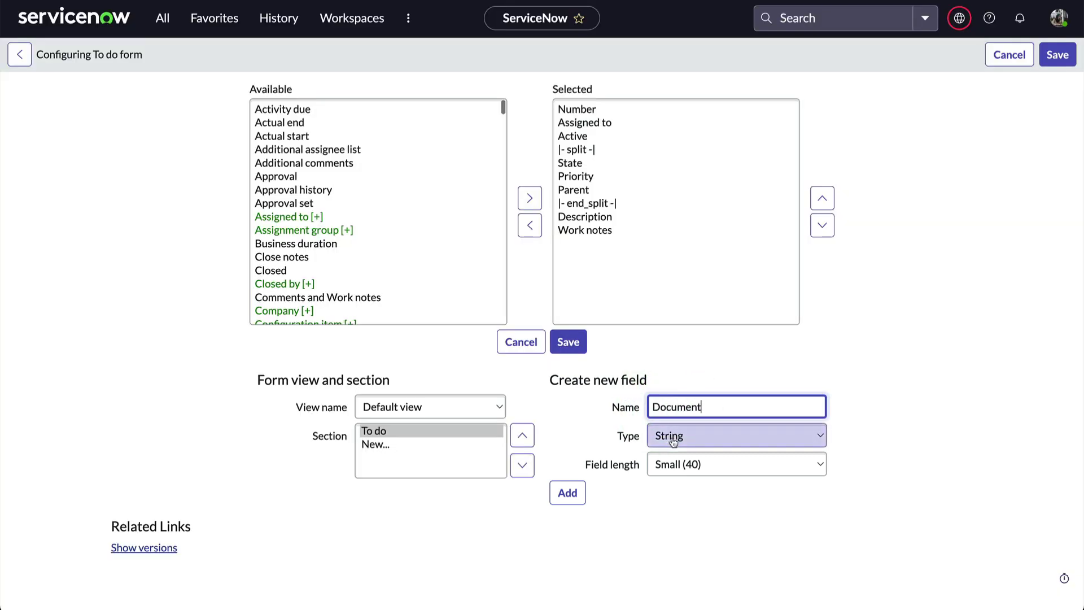
click(672, 436)
scroll(700, 192, up, 5)
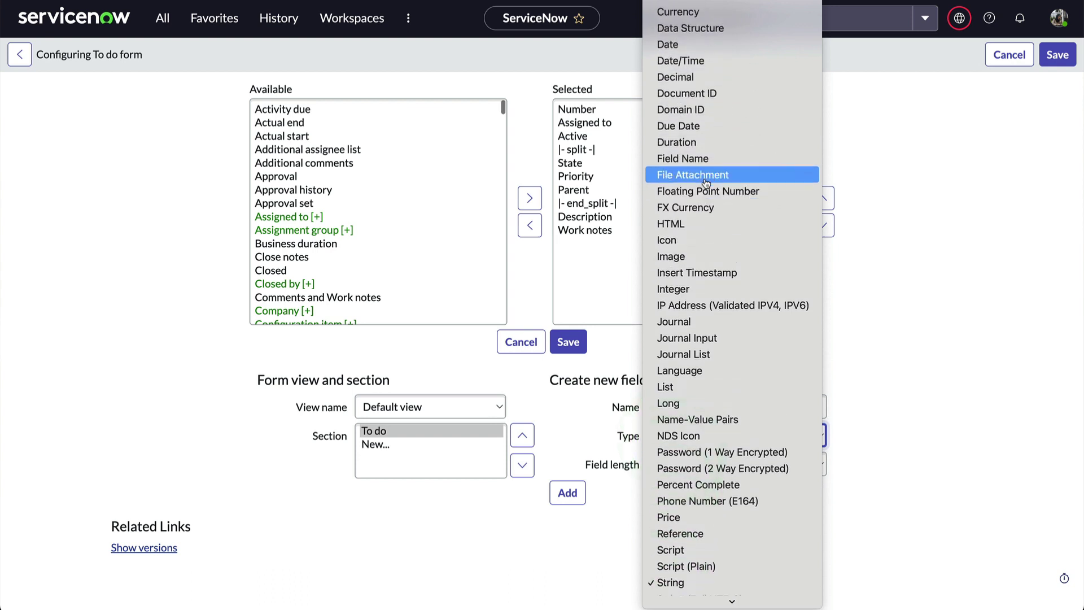
click(710, 94)
click(567, 464)
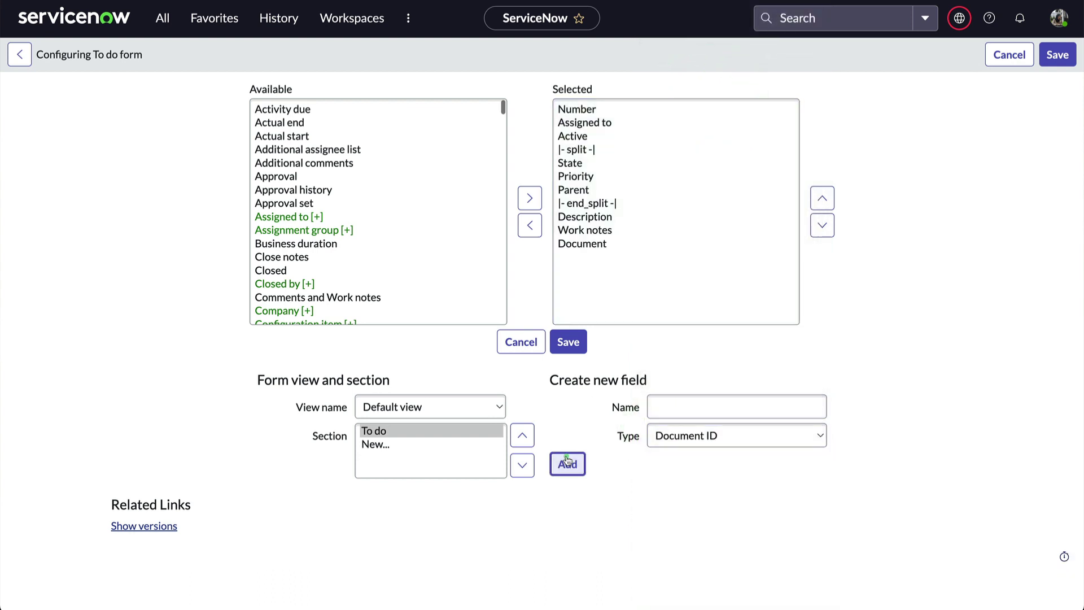
- Move the Document field up to sit right under Parent and save the layout
click(585, 244)
click(823, 198)
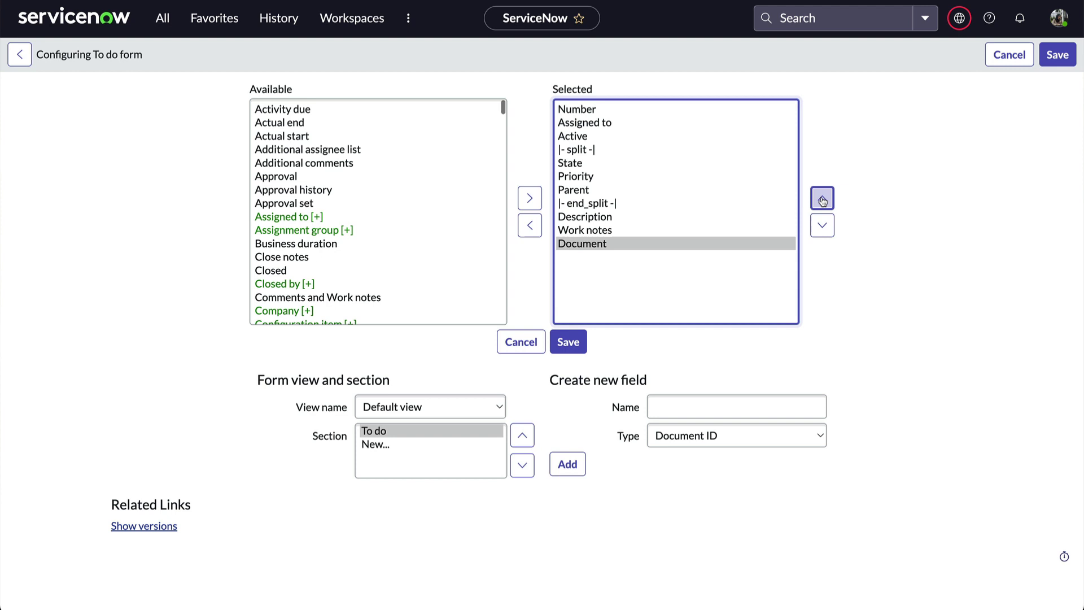
click(823, 198)
click(823, 198)
click(568, 342)
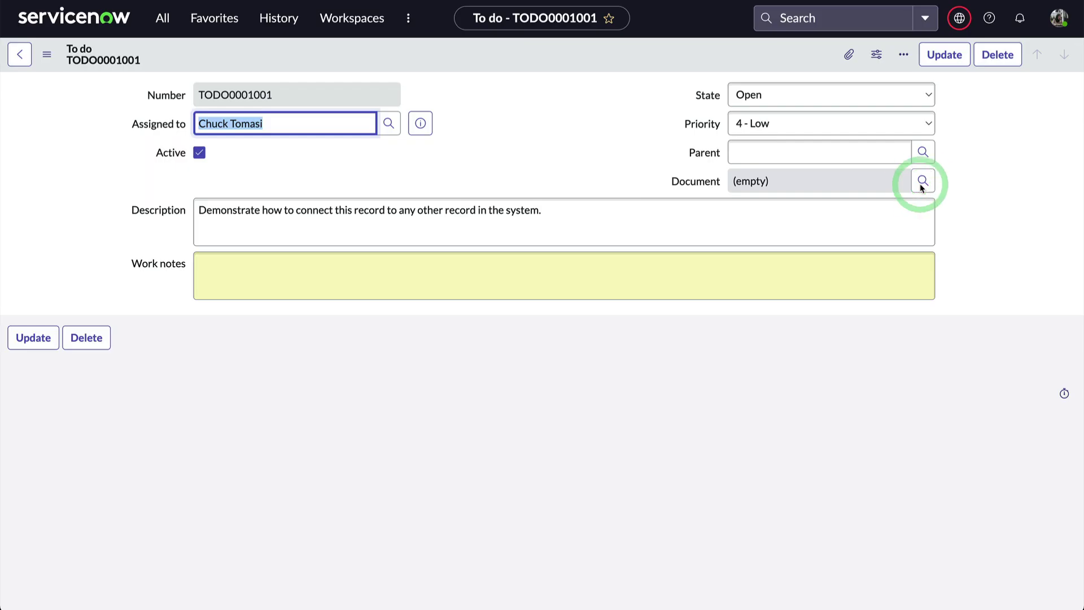
- Open the empty Document field's lookup to view the Select the document dialog
click(922, 182)
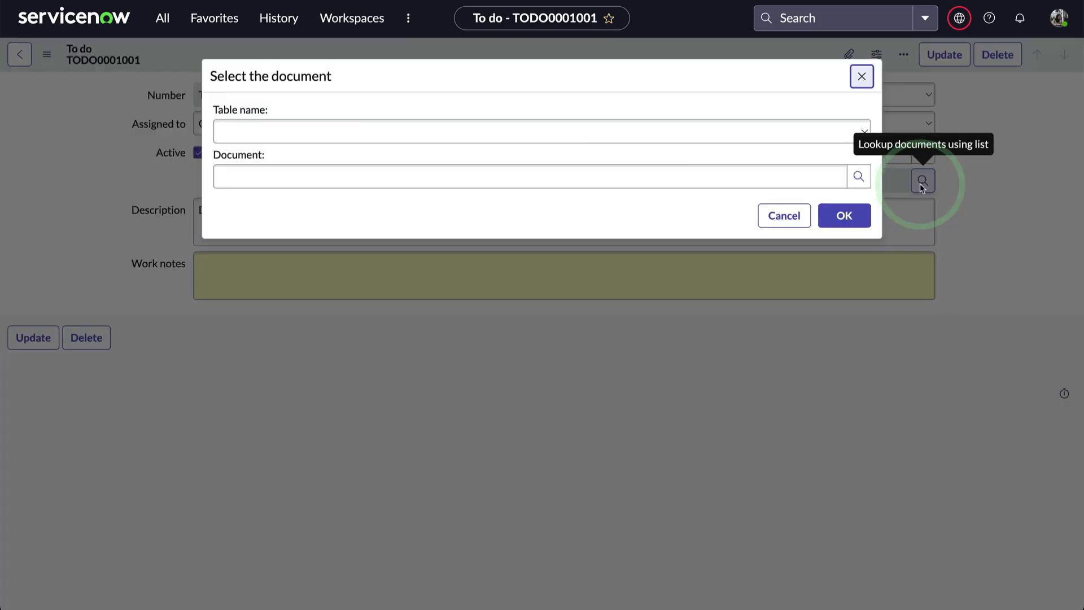
click(595, 136)
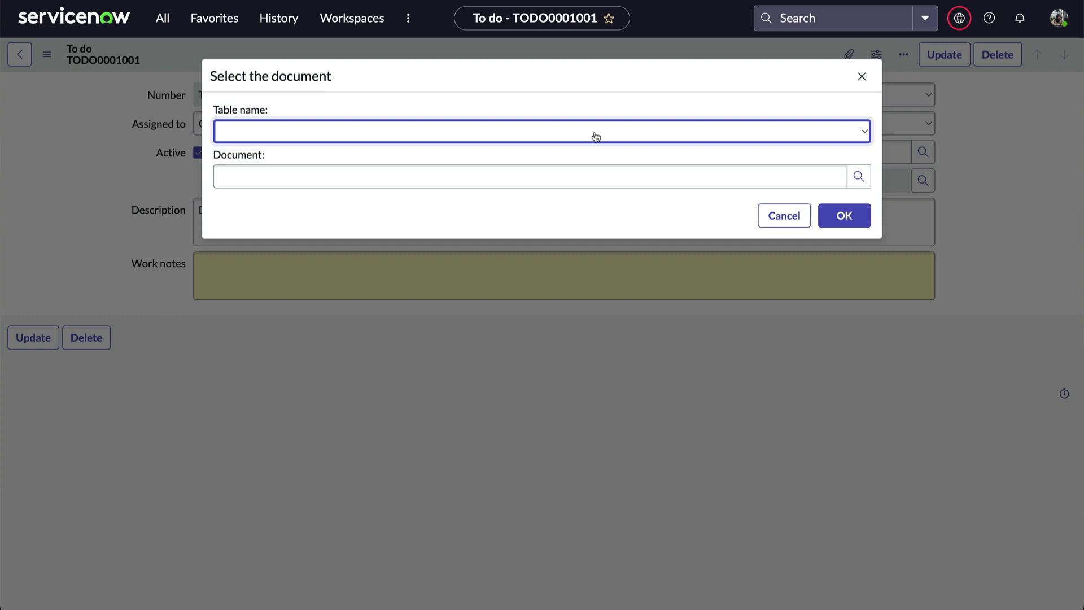
- Cancel the document picker, then add a Table Name field called 'Document table' and save the layout
click(773, 214)
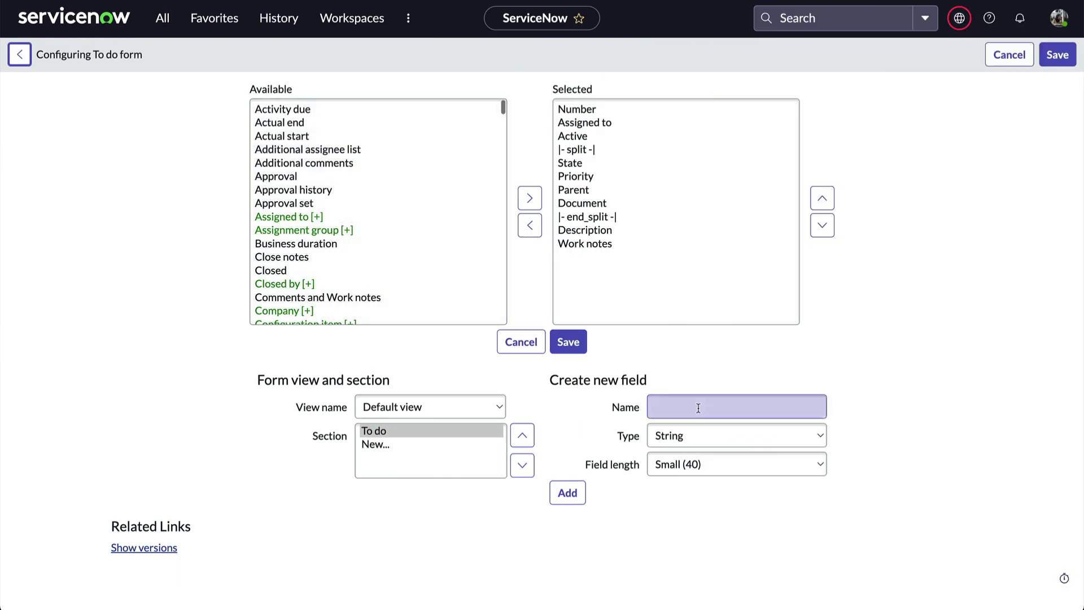
click(699, 406)
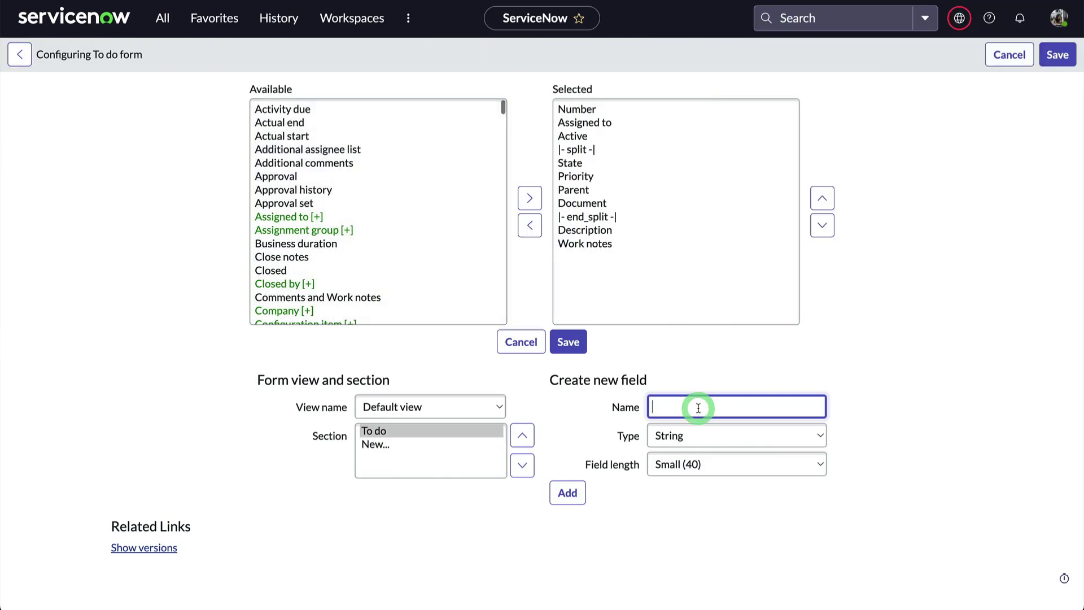
text(Document table)
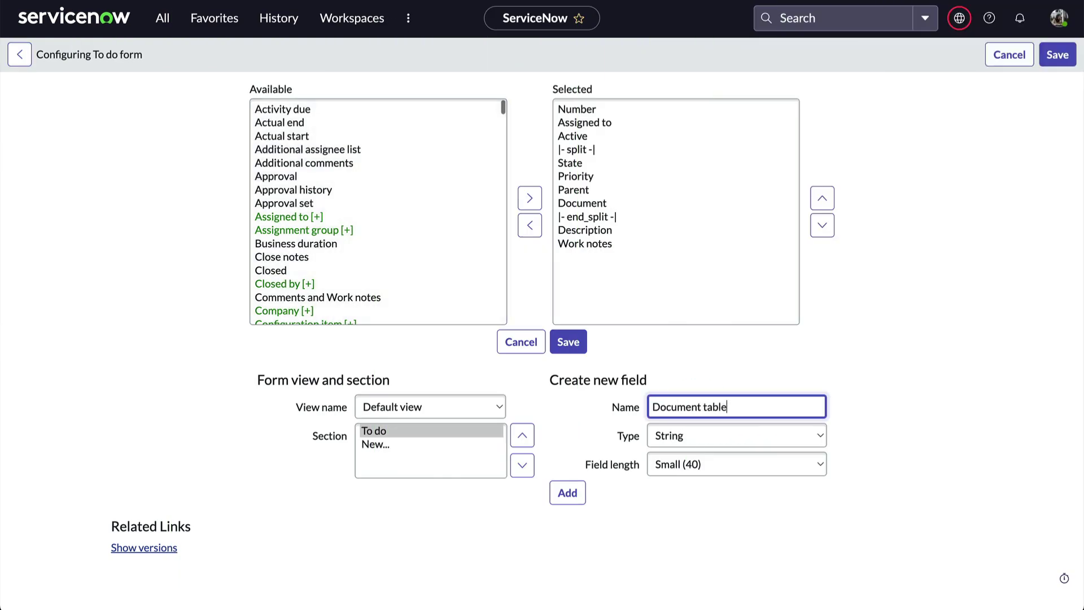
click(709, 435)
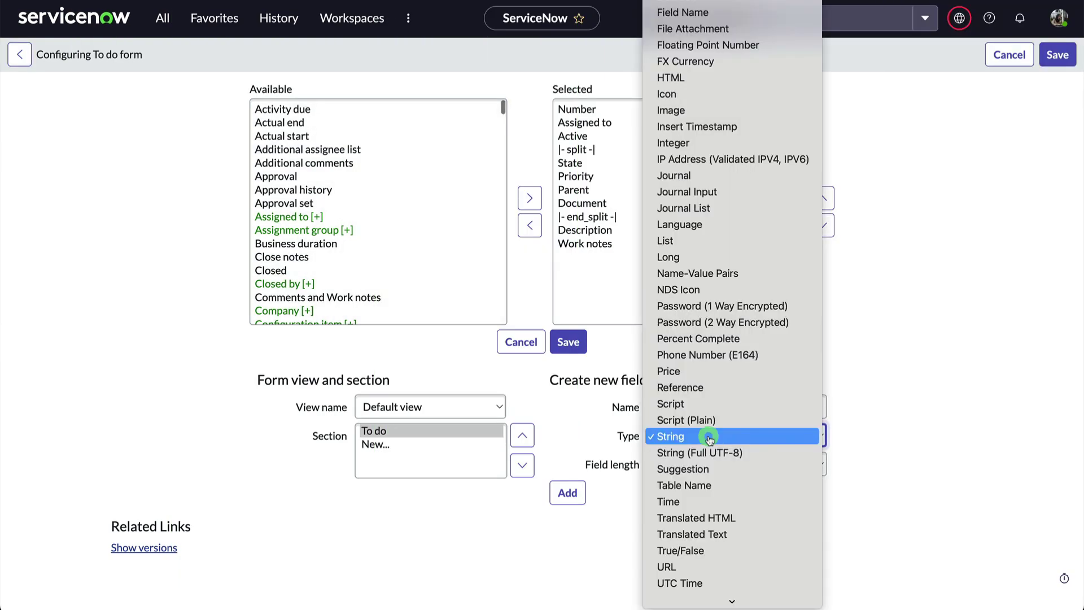
click(702, 485)
click(567, 463)
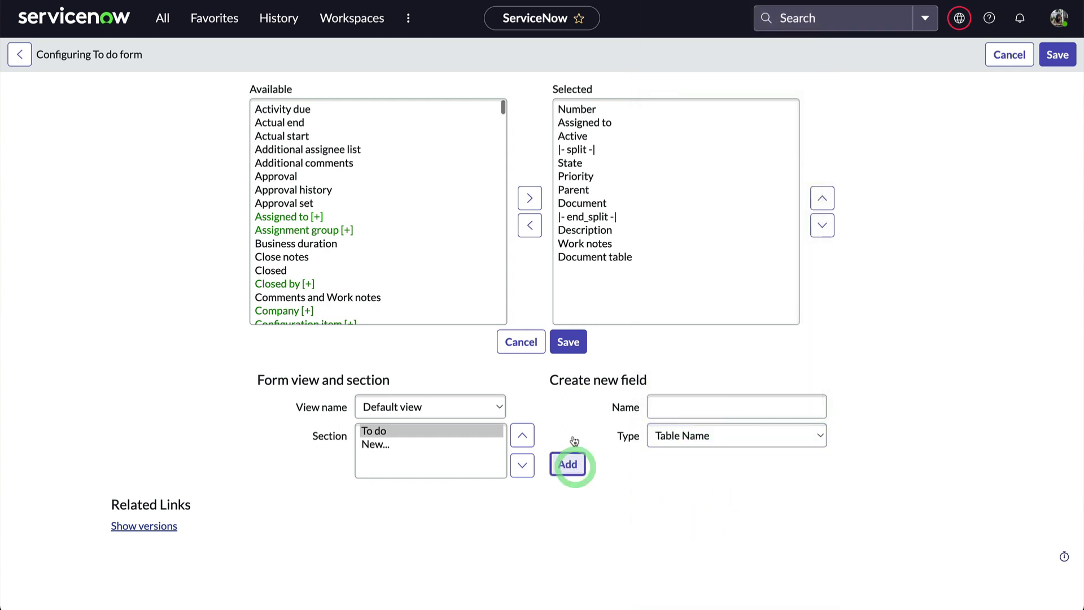
click(572, 341)
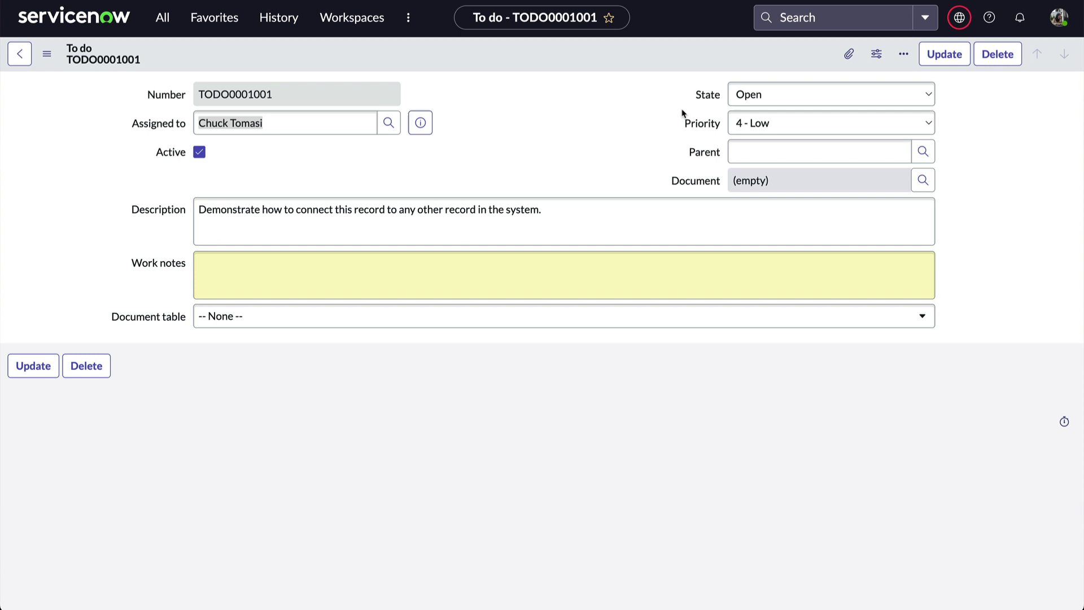
- In the Document field's dictionary entry, make it depend on the Document table field
right_click(693, 180)
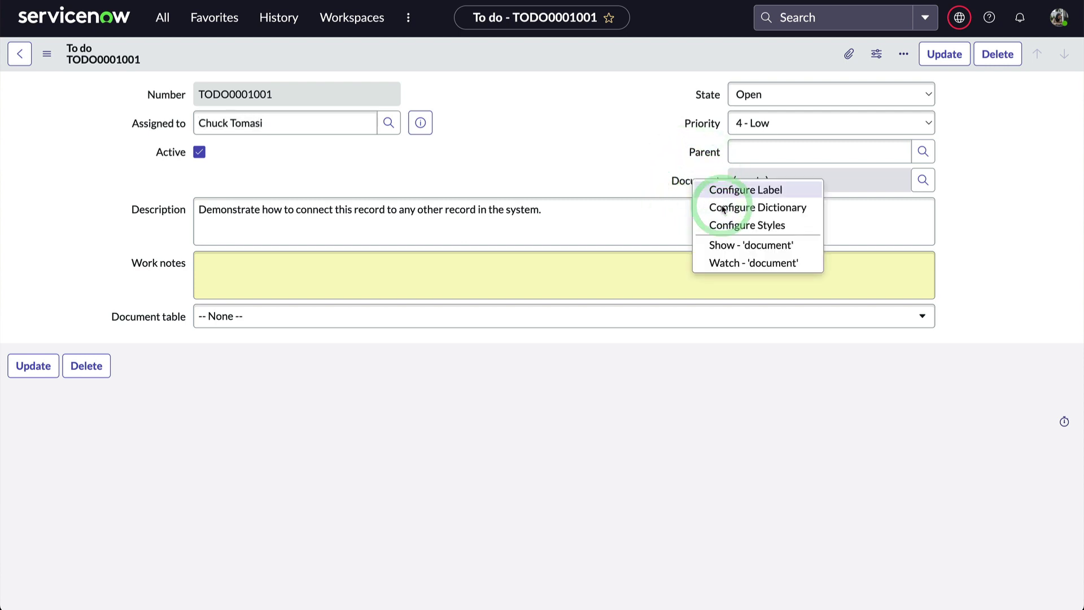
click(722, 207)
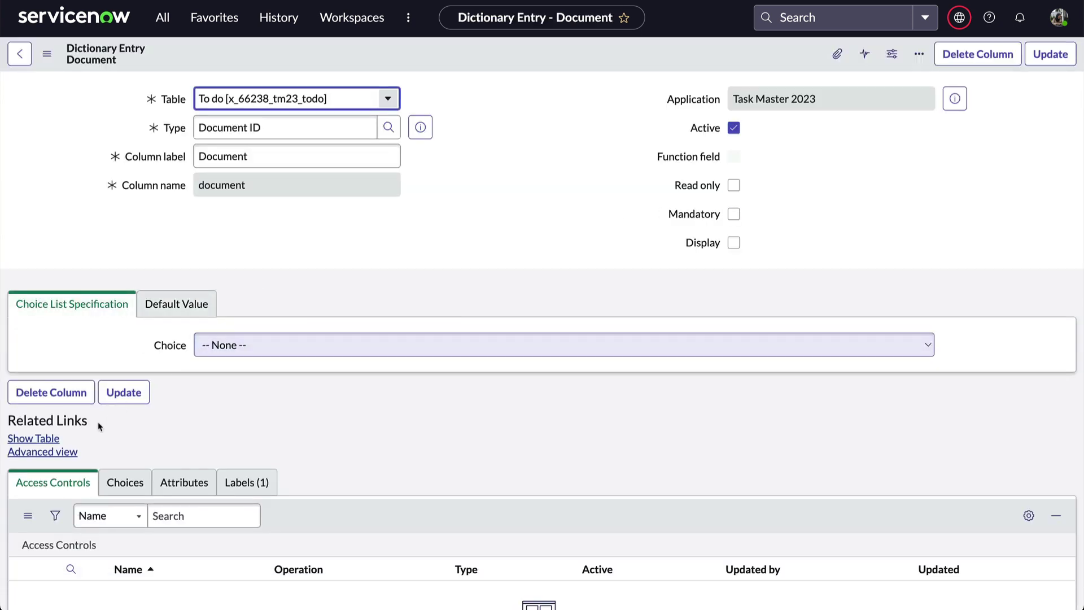
click(70, 452)
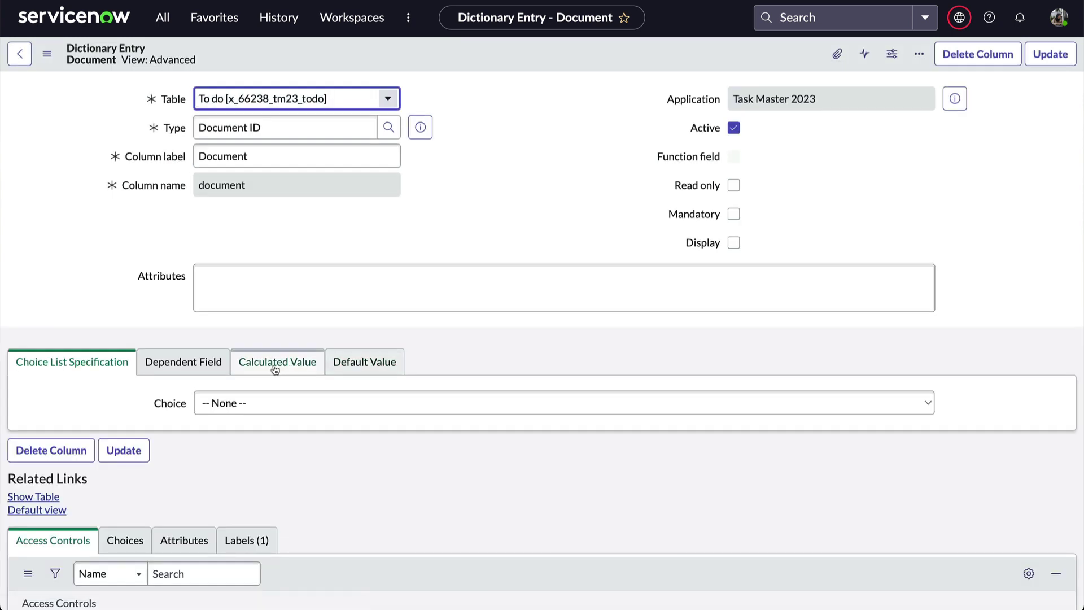
click(203, 363)
click(200, 403)
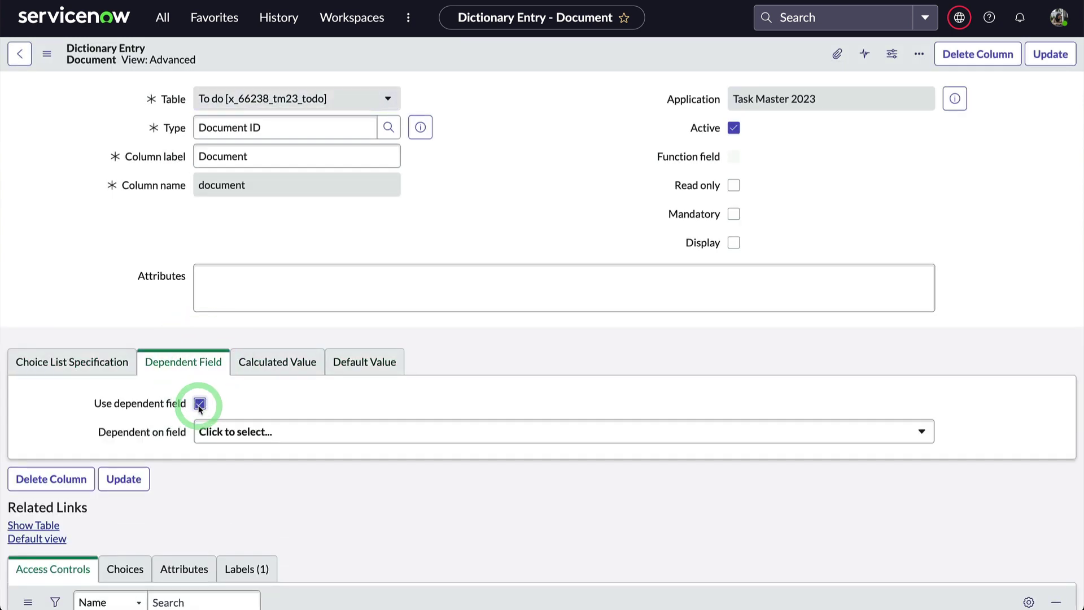
click(221, 432)
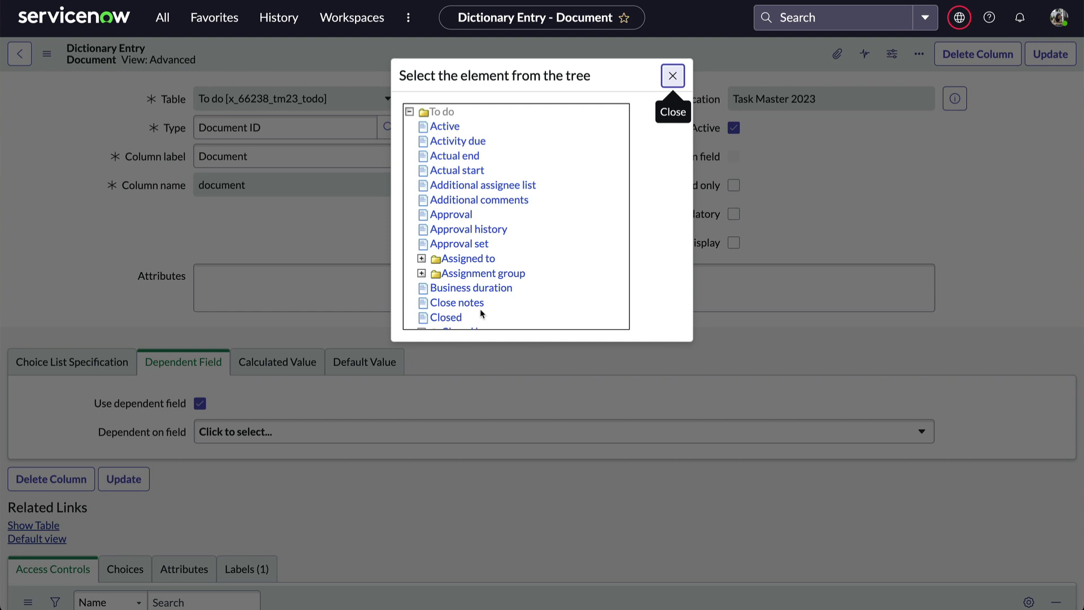
scroll(481, 314, down, 5)
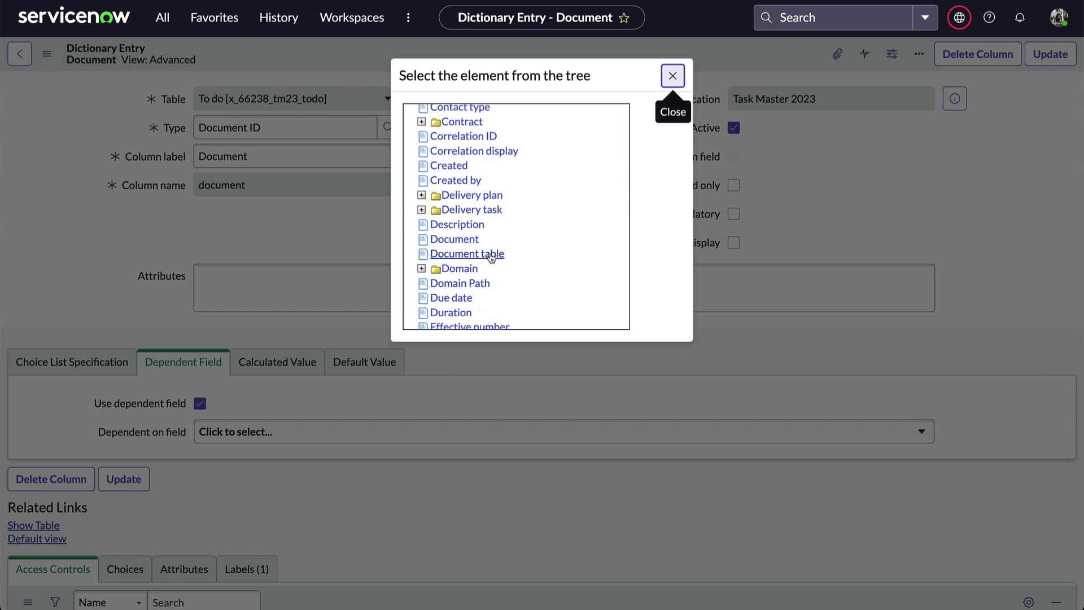
click(491, 255)
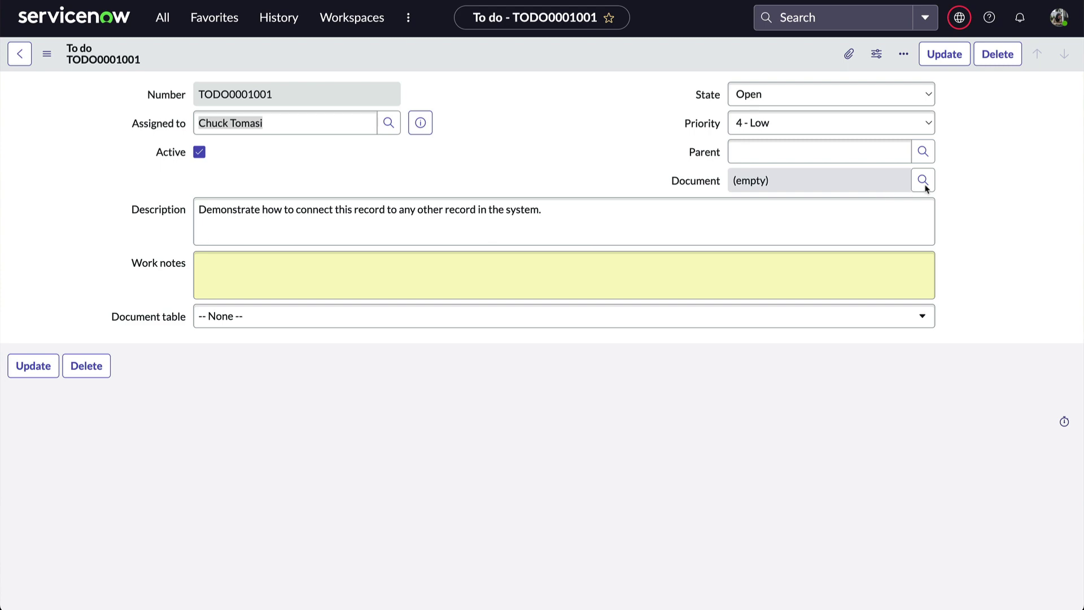
- Link the Document field to a user record from the User [sys_user] table
click(924, 181)
click(923, 180)
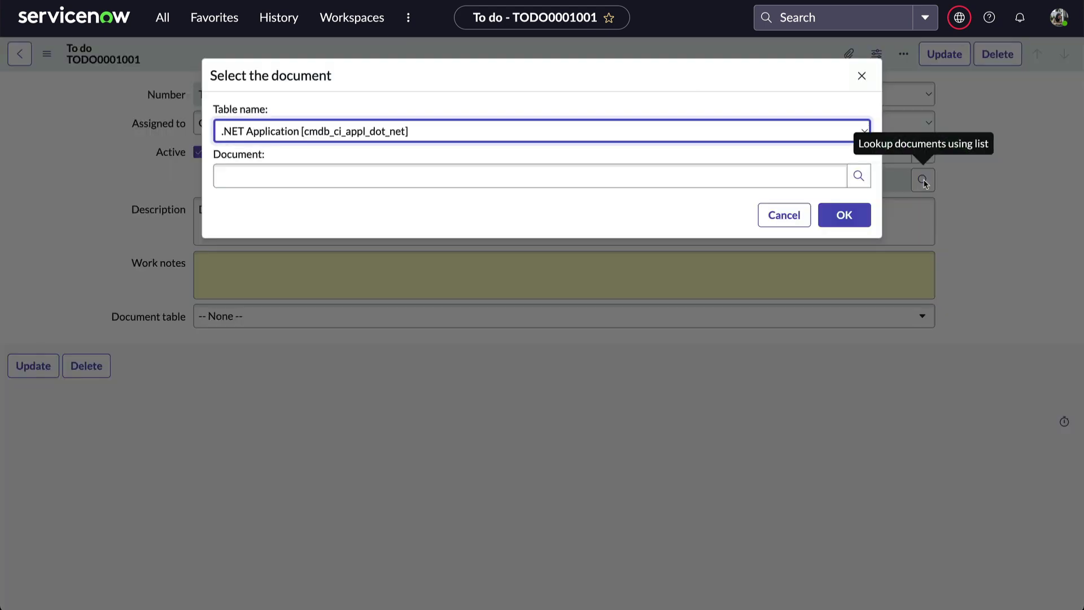
click(707, 135)
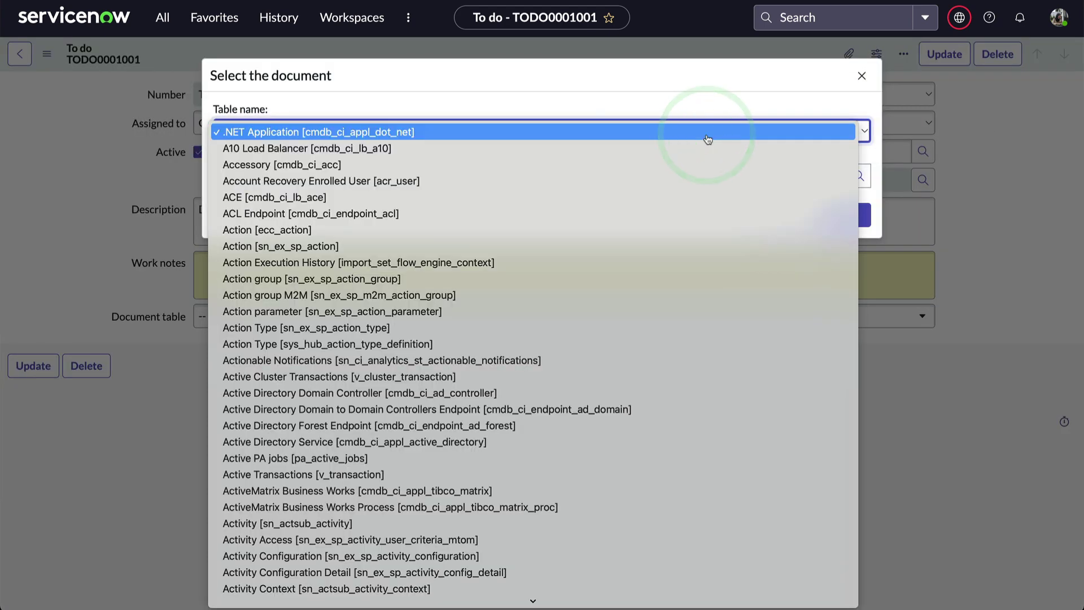
text(user)
click(432, 565)
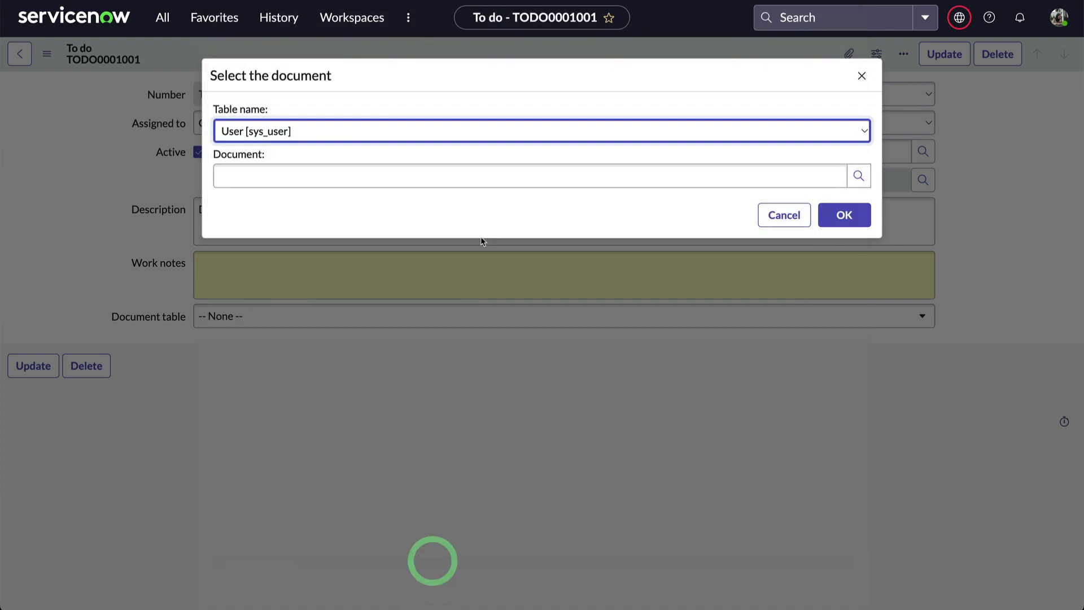
click(469, 178)
text(Chuck)
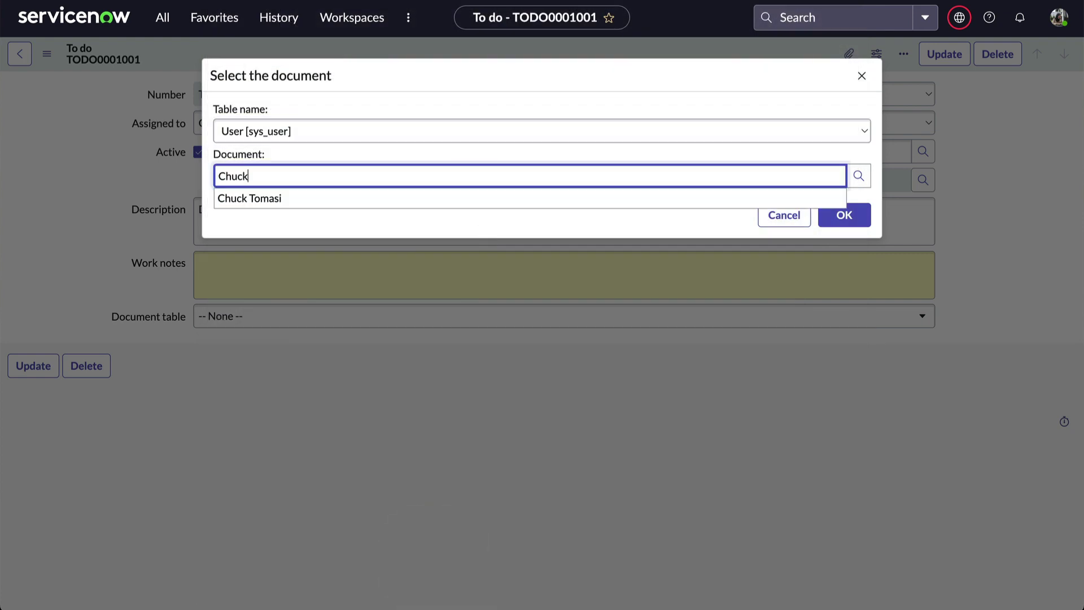
click(469, 198)
click(844, 215)
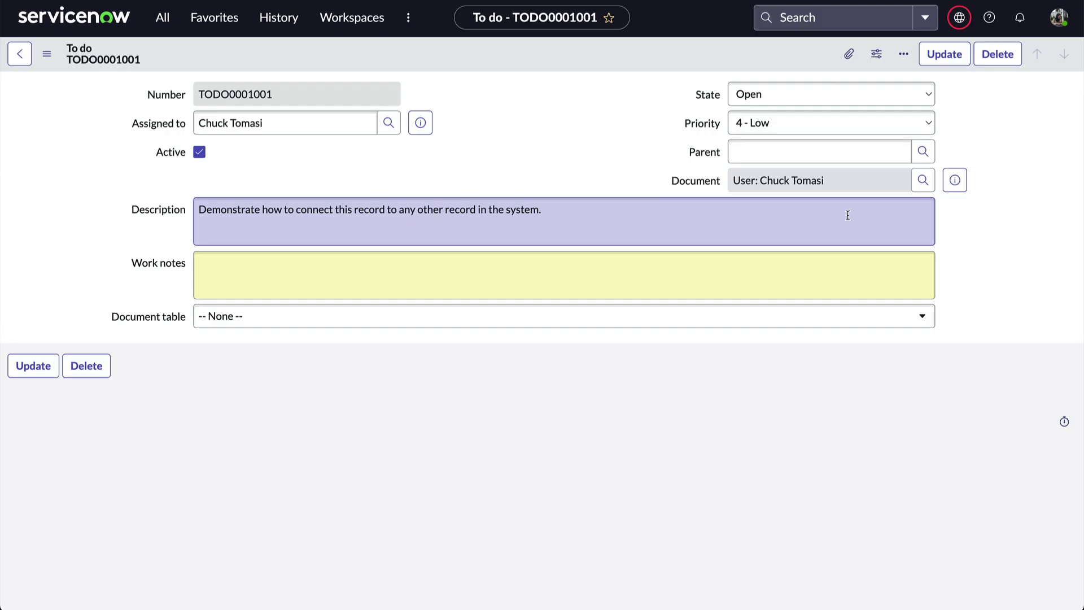
- Save the to-do, then remove the Document table field from the form layout
click(47, 54)
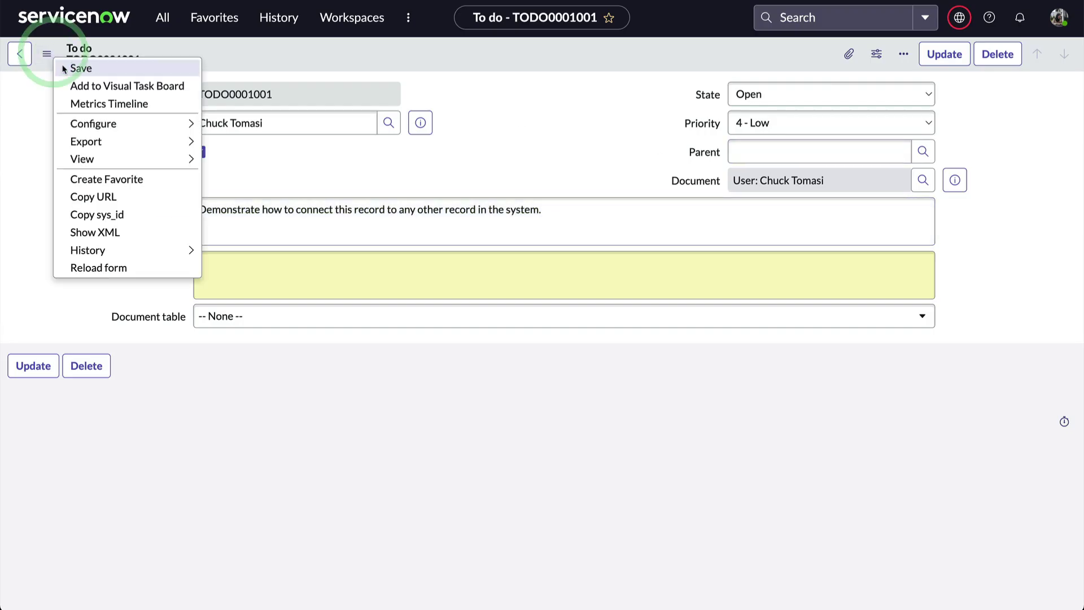
click(80, 69)
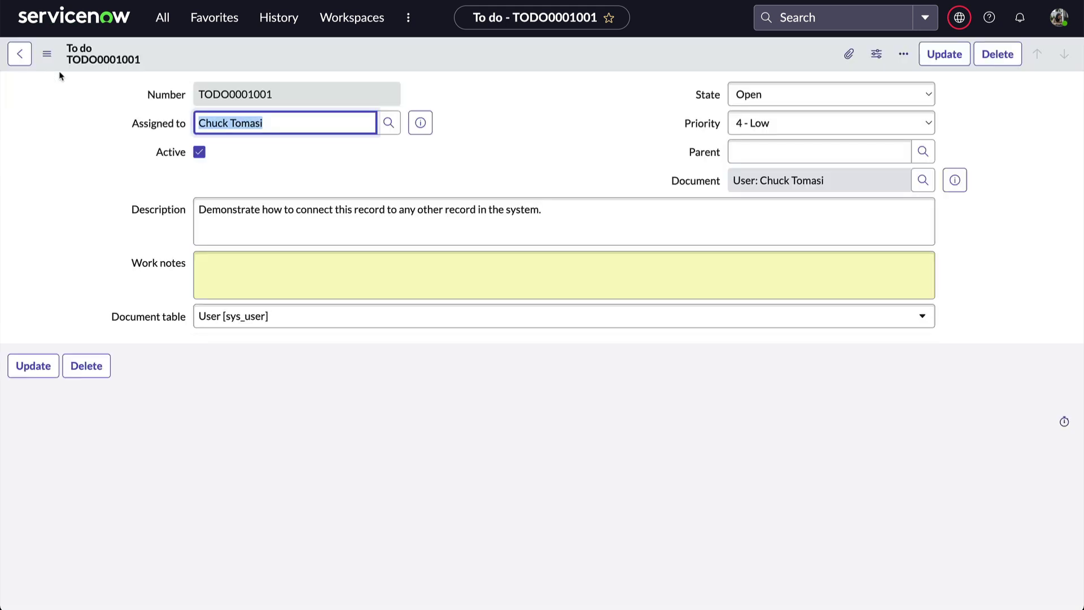
click(47, 53)
mouse_move(97, 124)
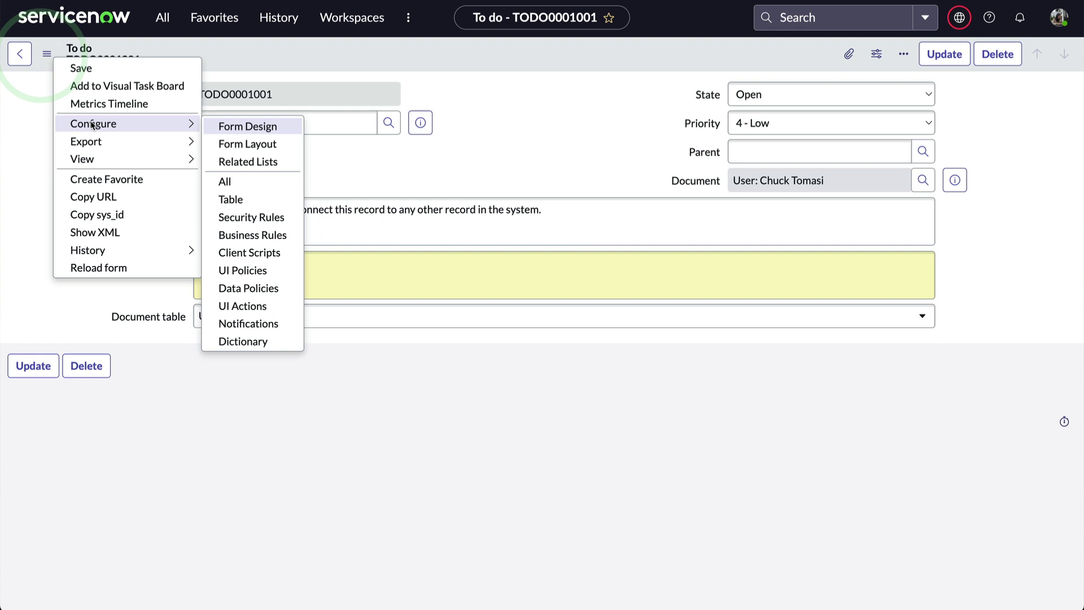
click(240, 143)
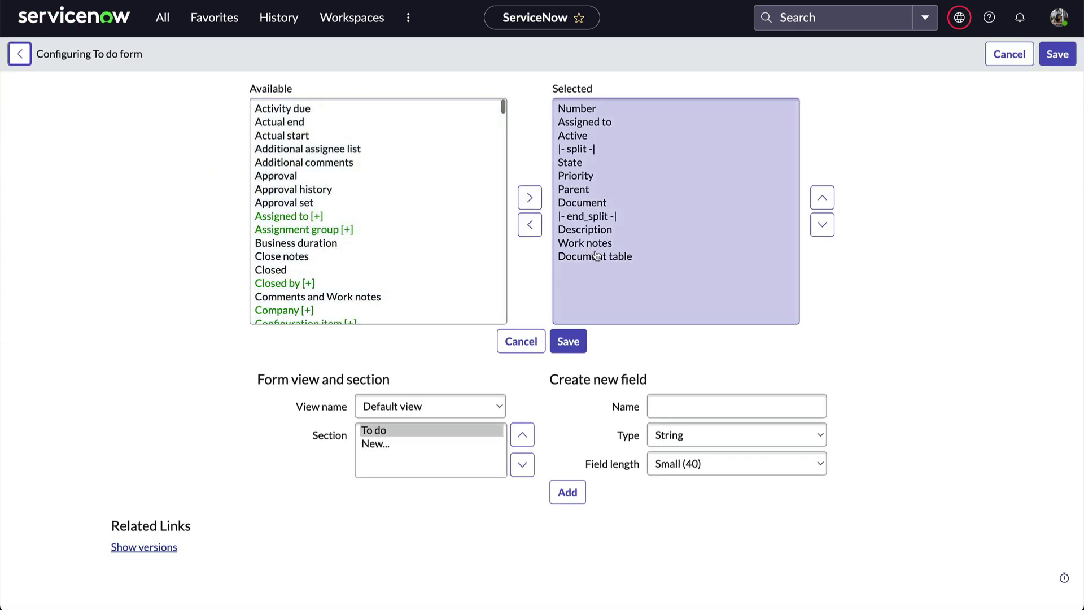
double_click(596, 256)
click(568, 340)
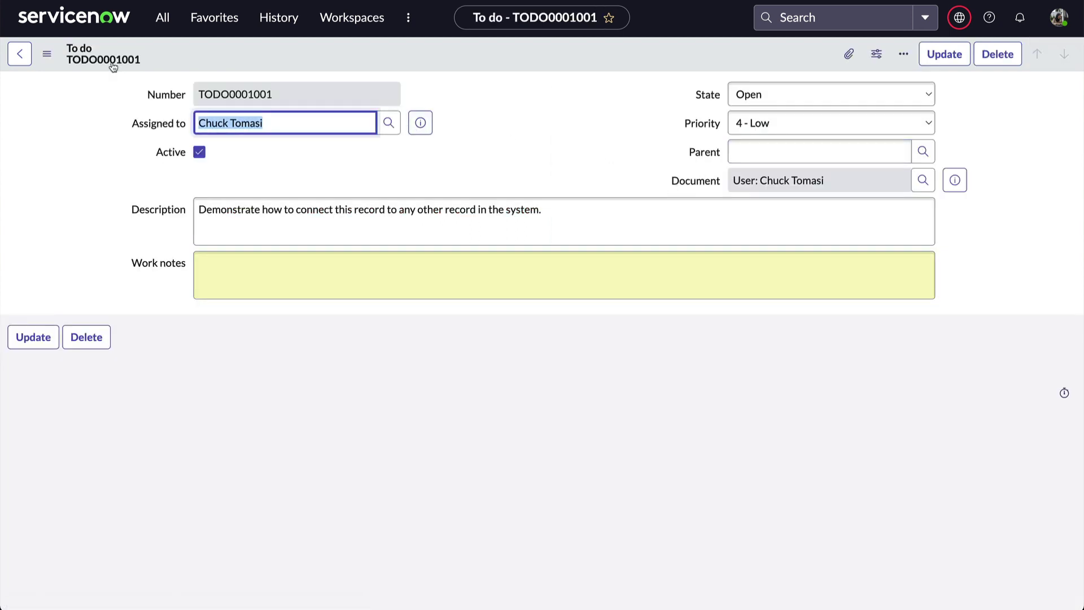
- Show the to-do's XML to check the stored document sys_id and document_table sys_user
click(48, 55)
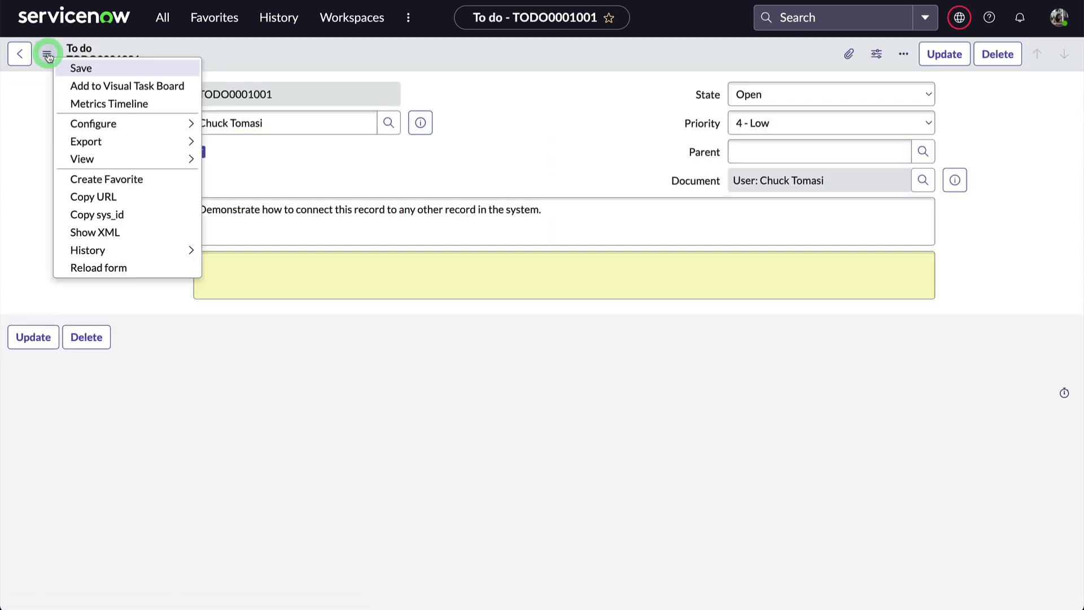
click(79, 232)
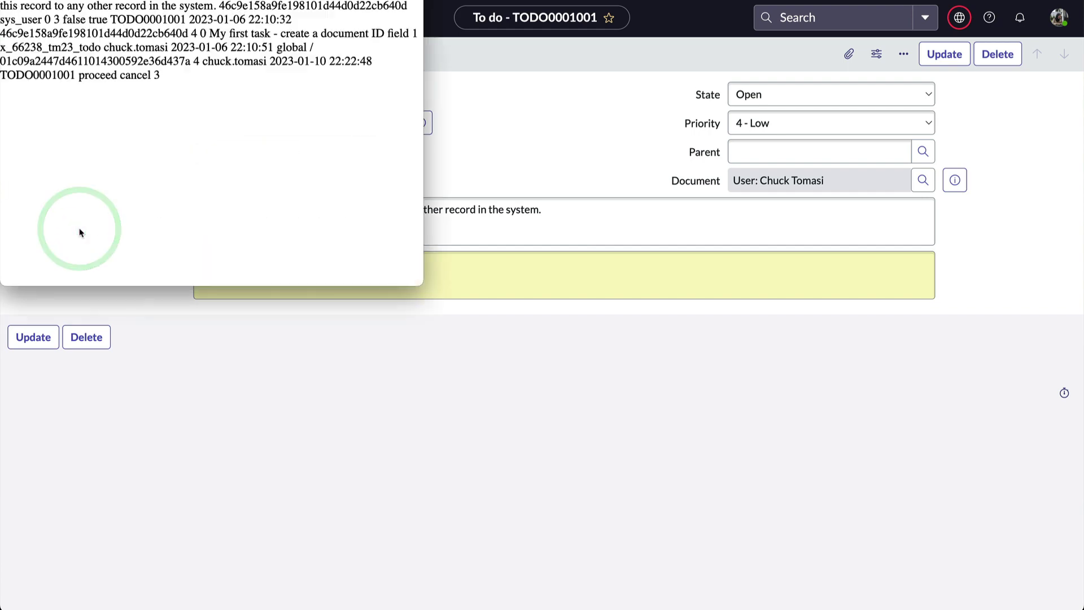
scroll(341, 451, down, 6)
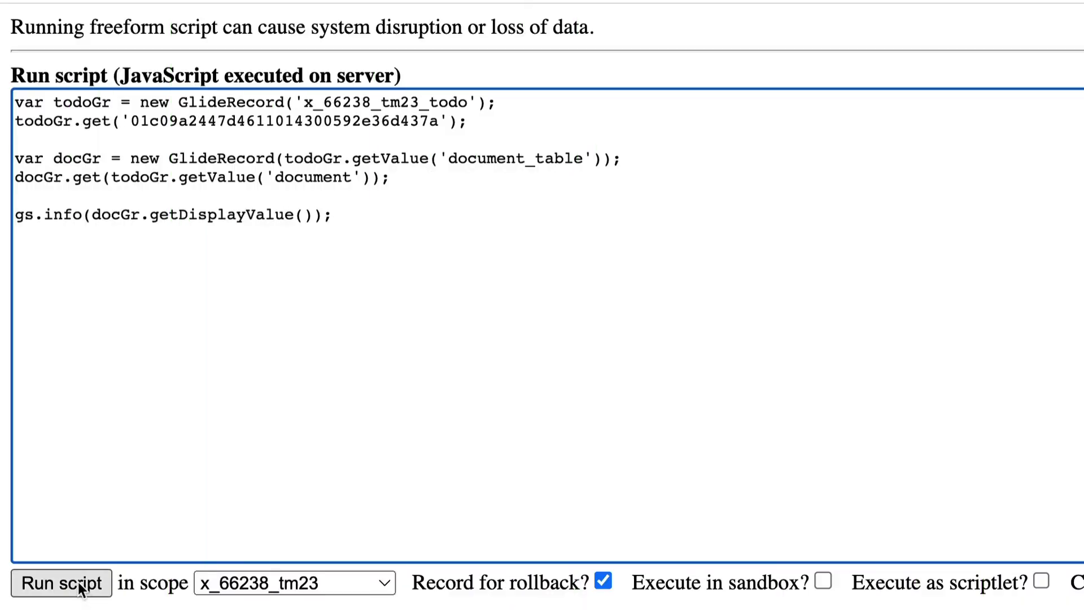
- Run the GlideRecord background script that logs the linked user's display name
click(81, 588)
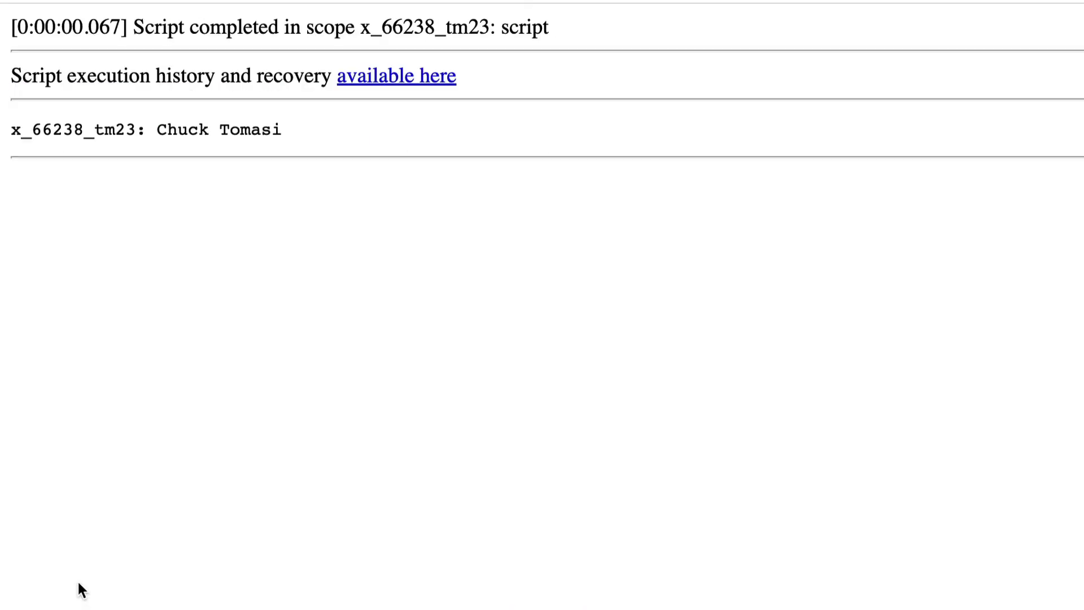